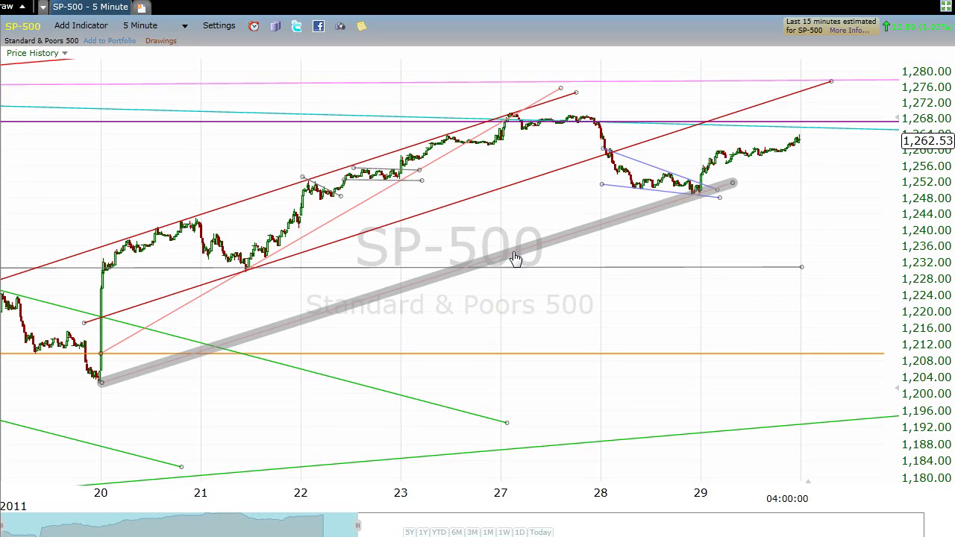
- Try the light pink trend line along the rally's highs, and reposition it beneath the 20 and 29 December lows
drag(619, 241, 498, 132)
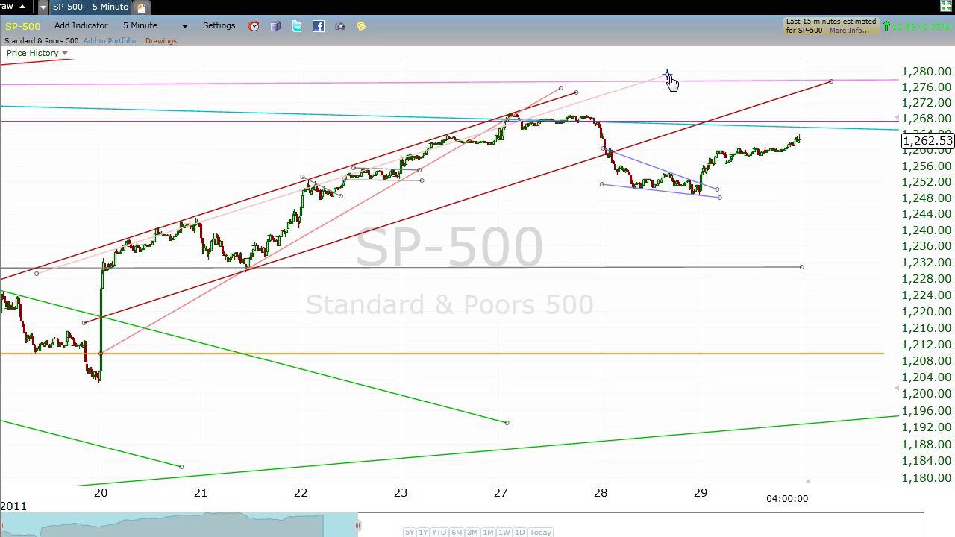
drag(667, 75, 671, 70)
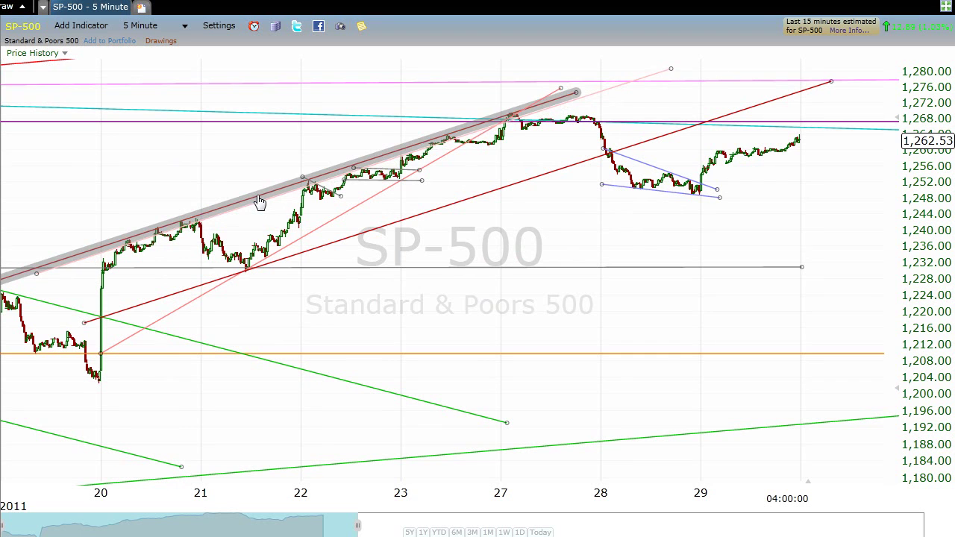
drag(259, 202, 312, 323)
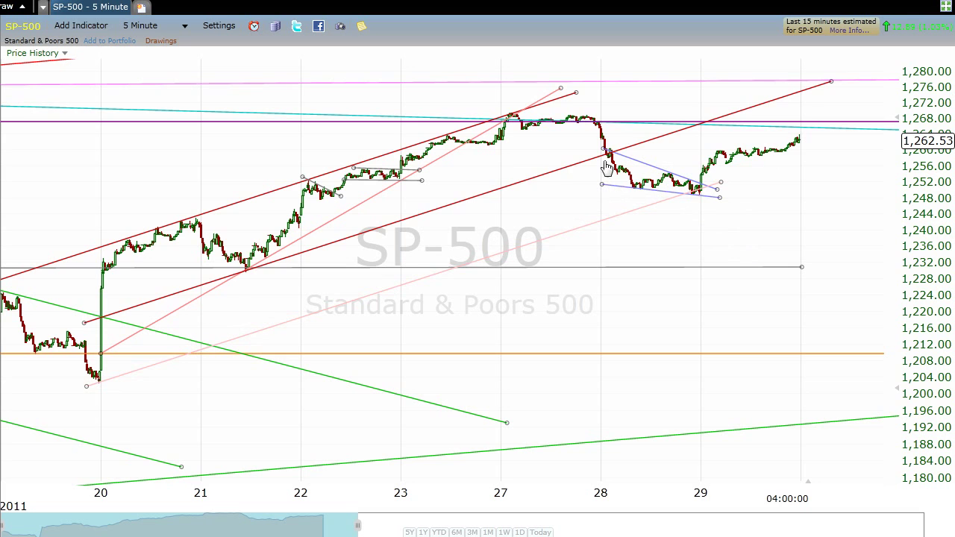
- On the 3-minute chart, draw two converging trend lines above and below the price consolidation following the 29 December jump
click(160, 31)
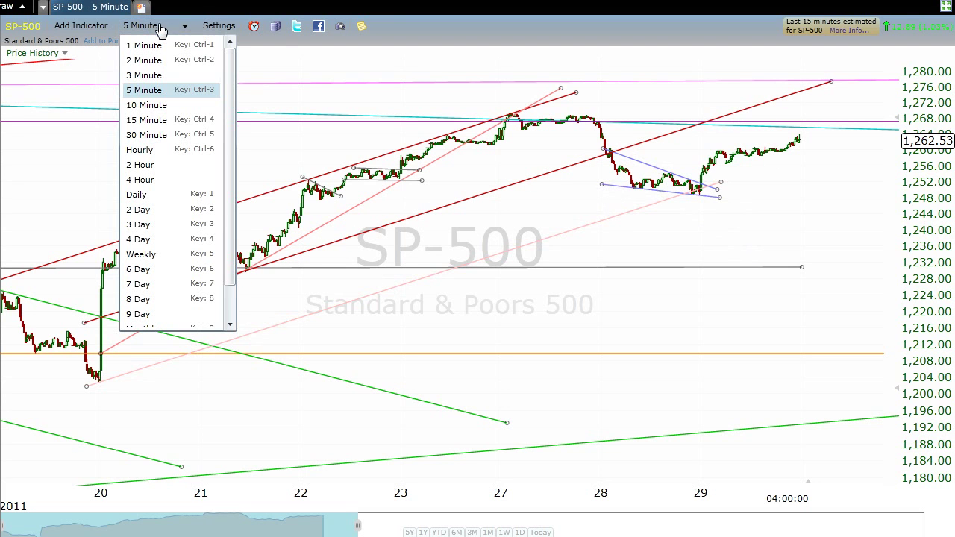
click(146, 76)
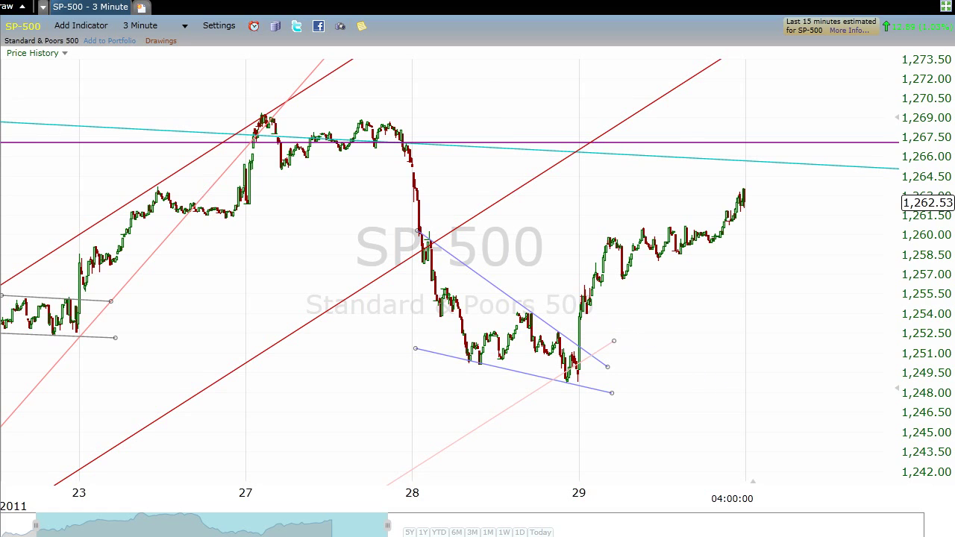
mouse_move(597, 238)
mouse_down()
mouse_move(770, 221)
mouse_move(751, 223)
mouse_up()
mouse_move(599, 297)
mouse_down()
mouse_move(764, 241)
mouse_move(752, 236)
mouse_up()
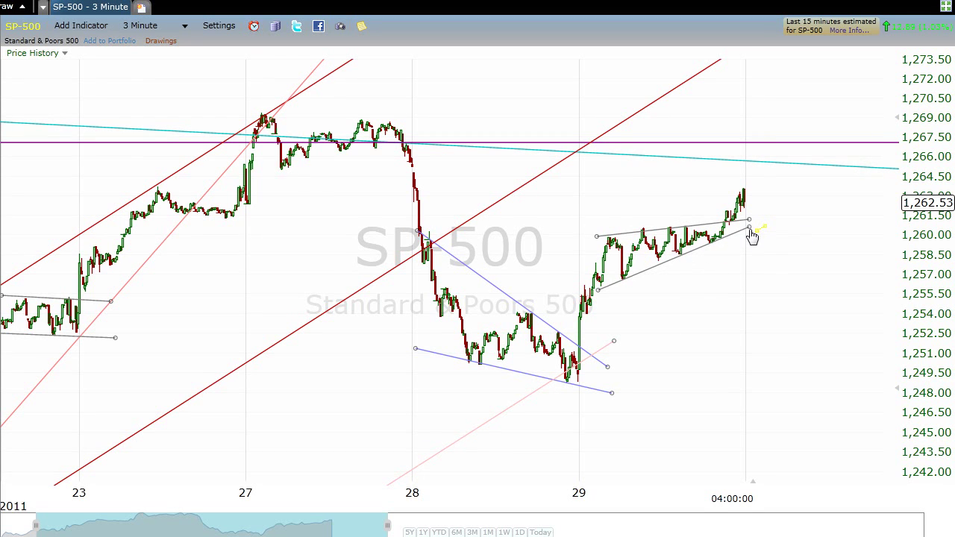
- Realign the new wedge's upper trend line along the consolidation highs, running from about 1,260 to about 1,261
drag(597, 237, 589, 223)
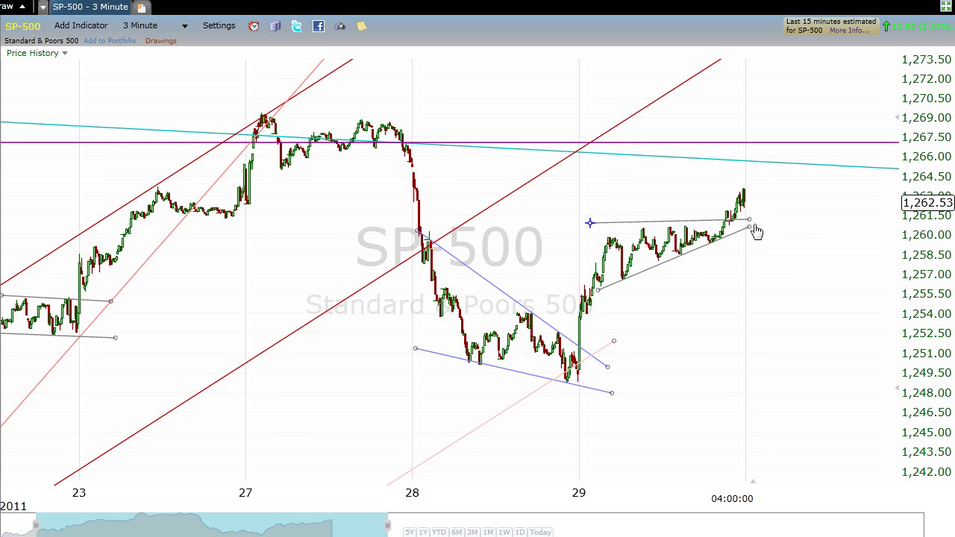
drag(750, 221, 705, 226)
drag(590, 225, 592, 235)
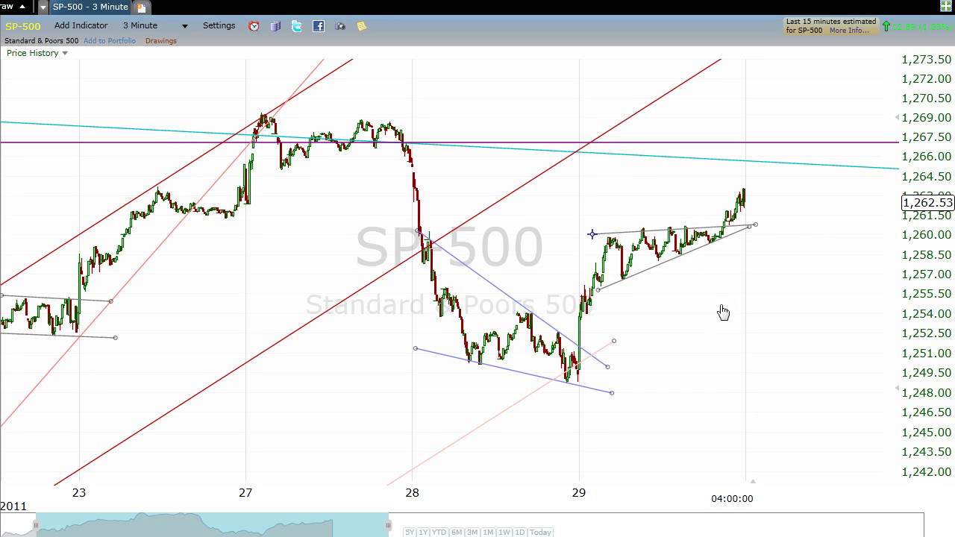
- Recolour the new wedge's lower trend line periwinkle blue, matching the earlier falling wedge
click(661, 271)
right_click(662, 272)
click(715, 277)
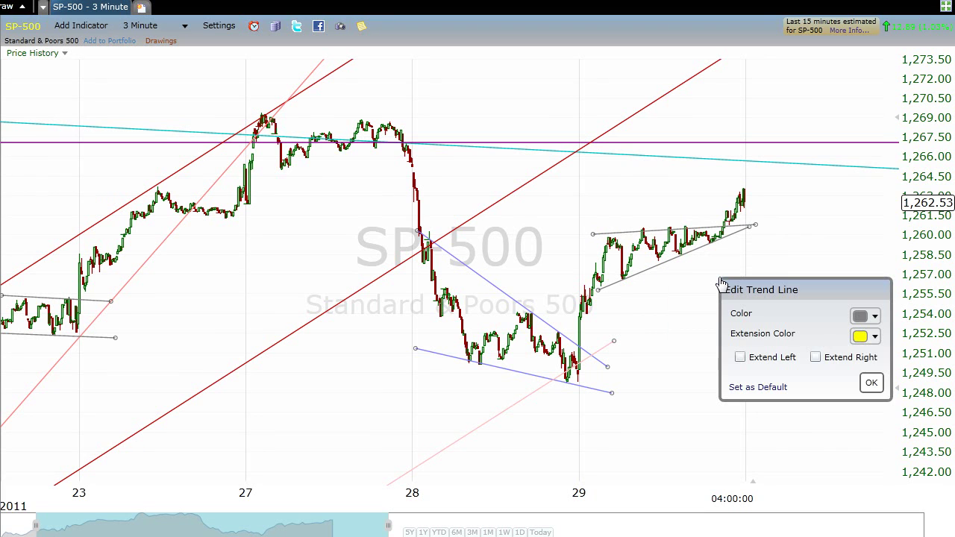
click(875, 319)
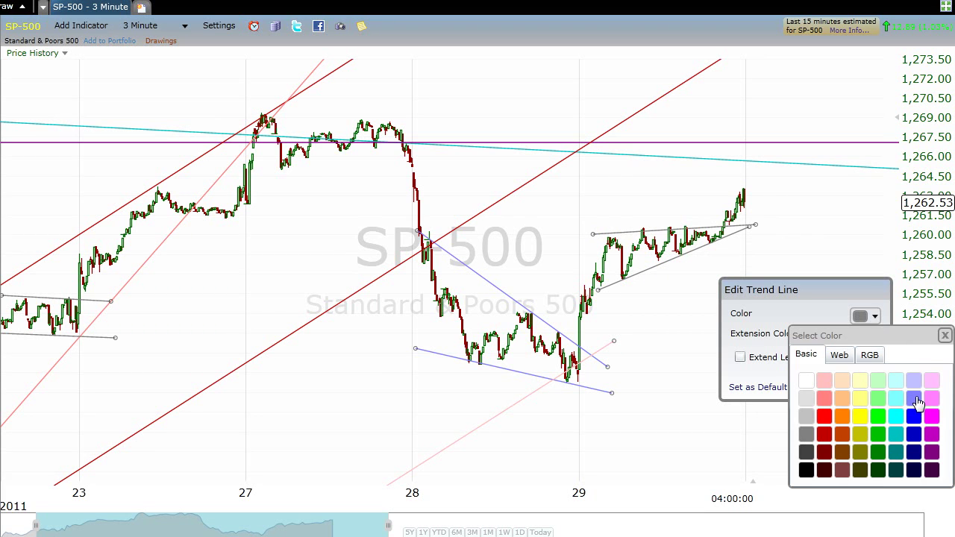
click(913, 398)
- Give the new wedge's upper trend line the same periwinkle blue colour as its lower line
click(709, 227)
right_click(730, 227)
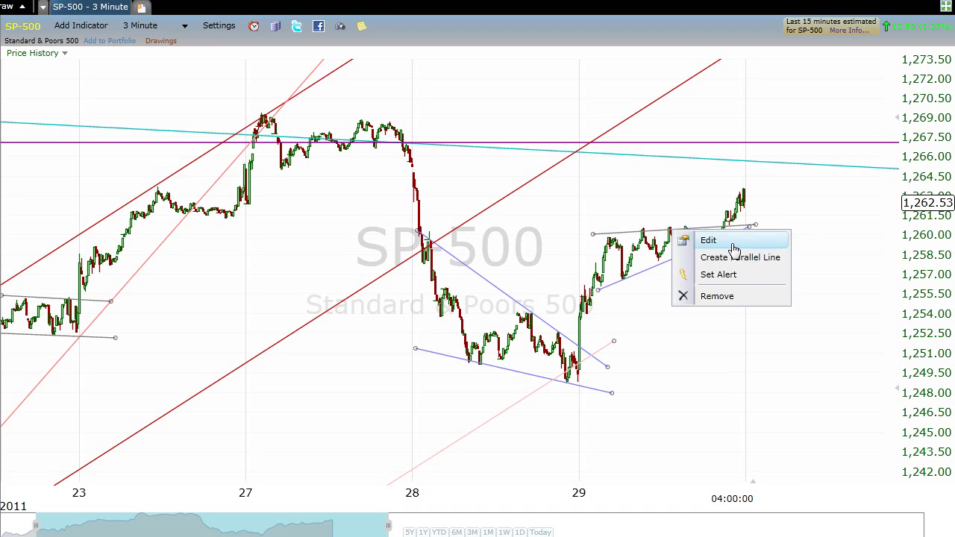
click(746, 241)
click(885, 288)
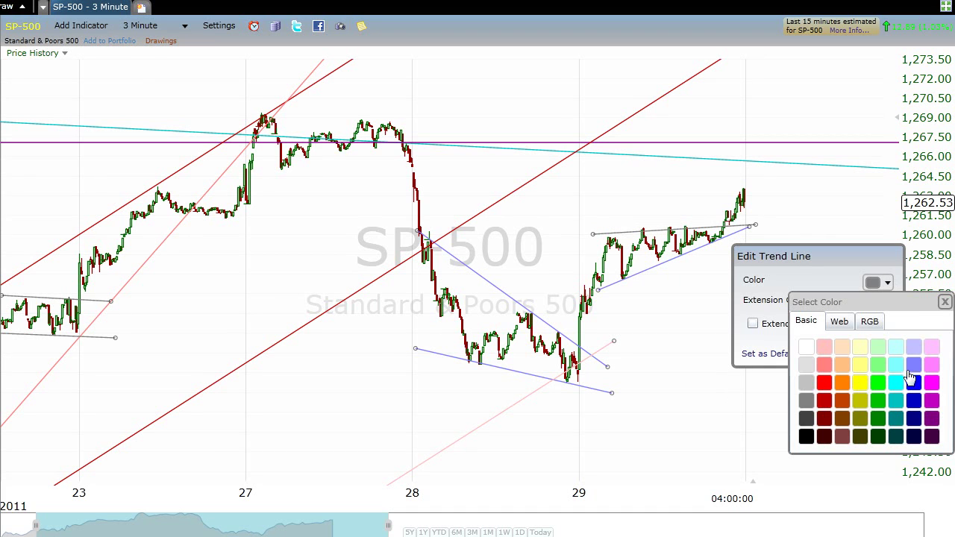
click(913, 370)
click(885, 351)
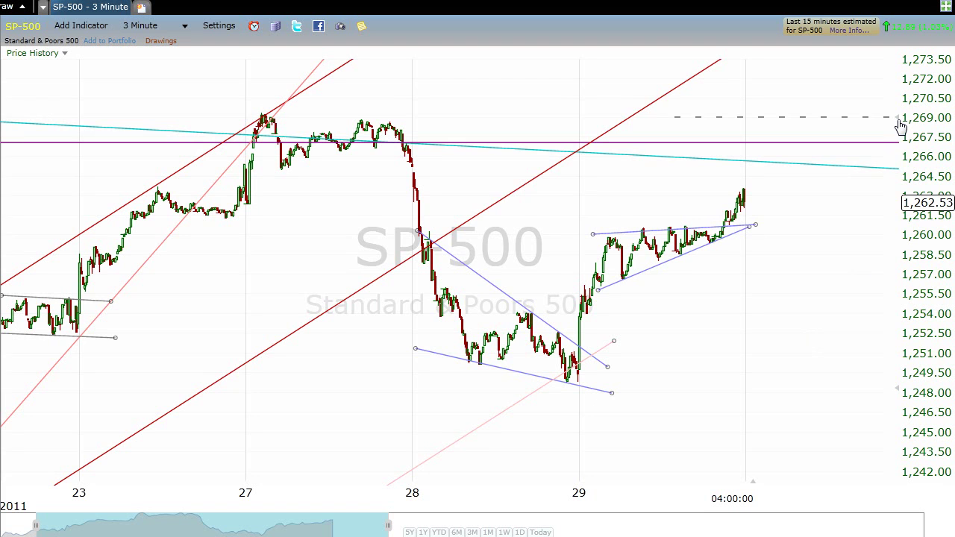
- Rescale the price axis and narrow the hourly chart's date range to examine the larger channel and resistance lines
drag(901, 126, 896, 181)
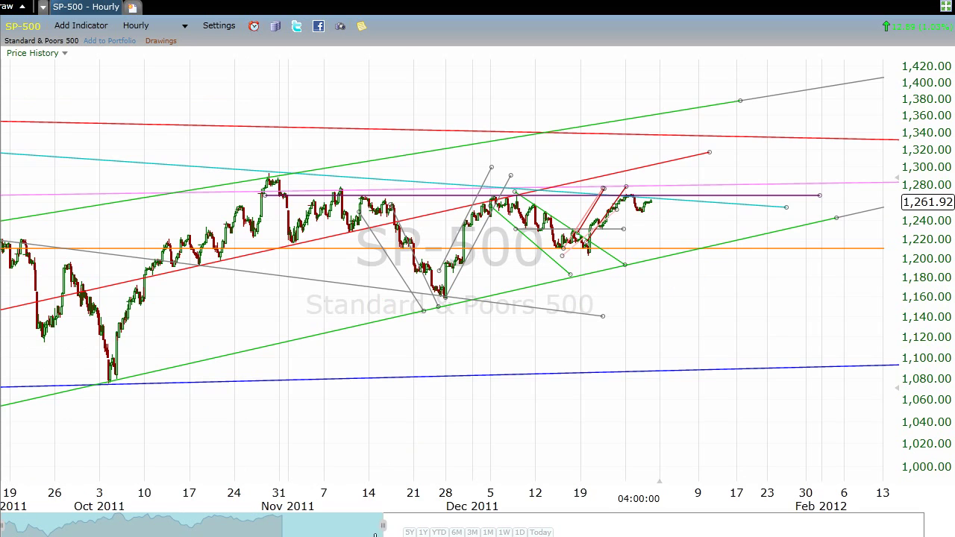
drag(385, 530, 359, 532)
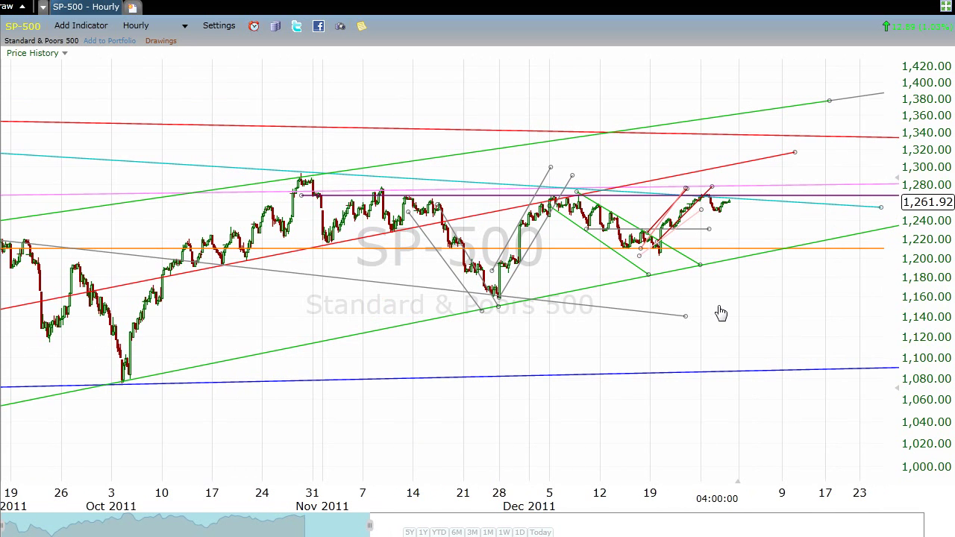
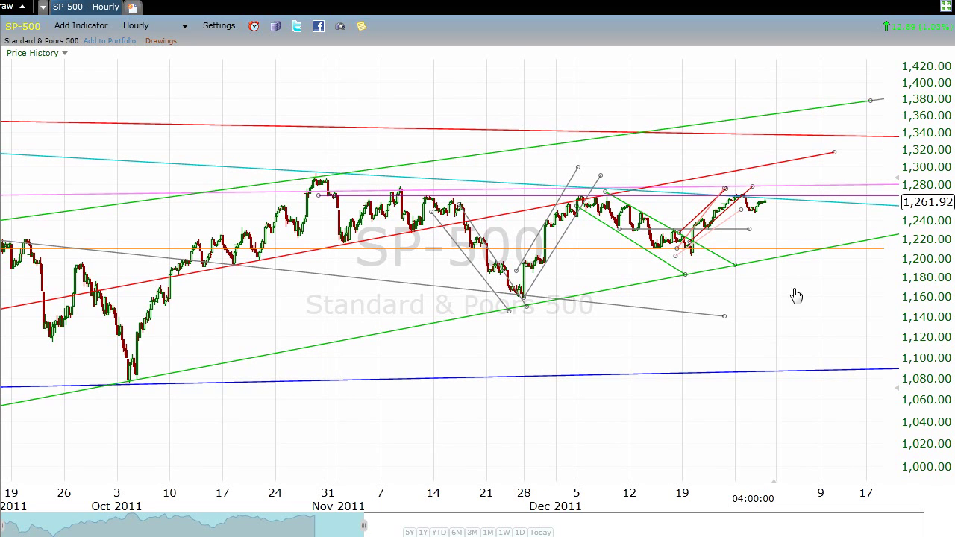
- On the 5-minute chart, extend the light pink support line past 2 January 2012 to about 1,270
click(153, 27)
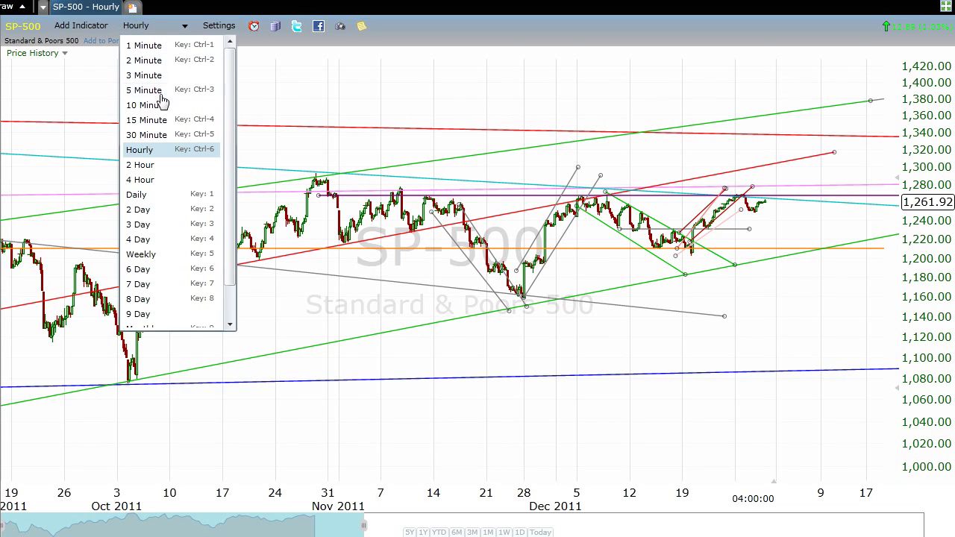
click(165, 91)
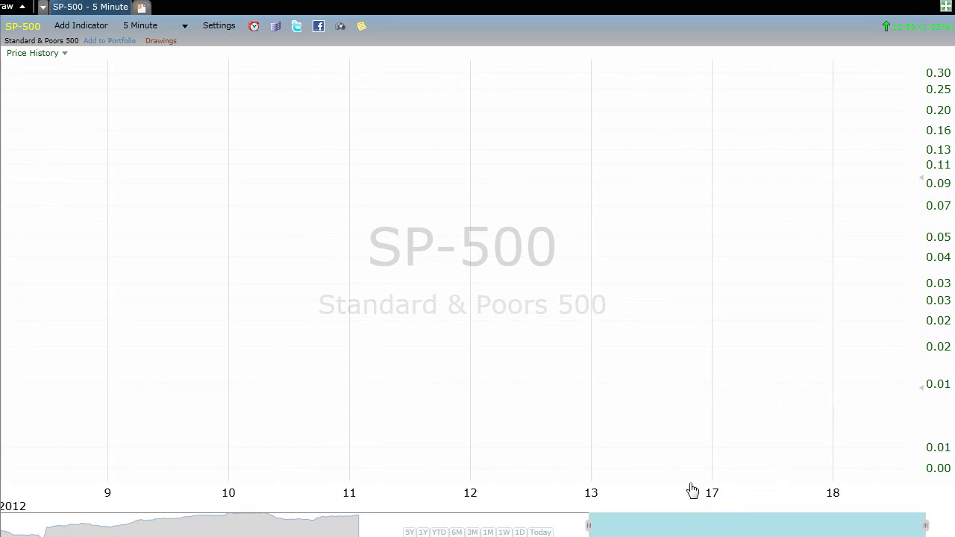
drag(727, 525, 651, 524)
click(275, 529)
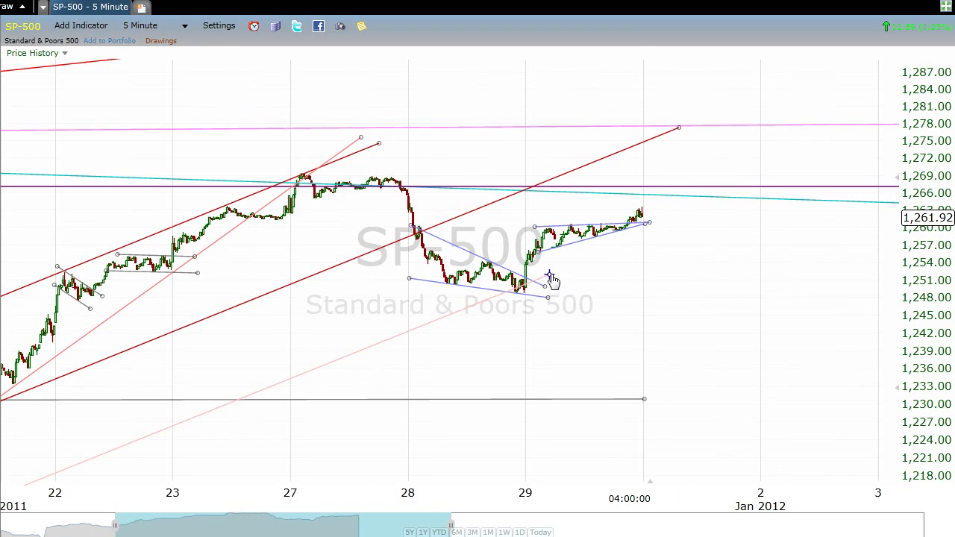
drag(550, 276, 819, 175)
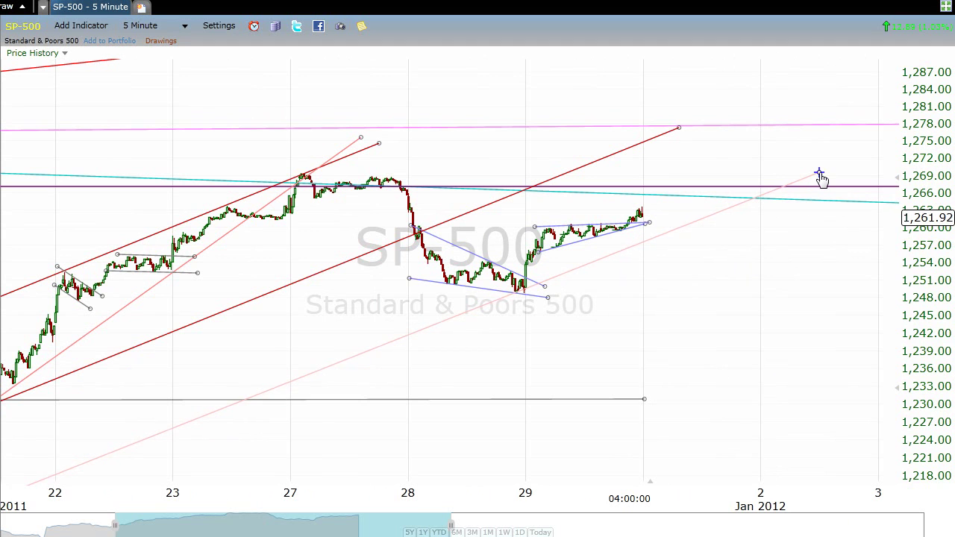
- Review the extended support line and surrounding channels on the 15-minute chart and the 30-minute chart
click(186, 26)
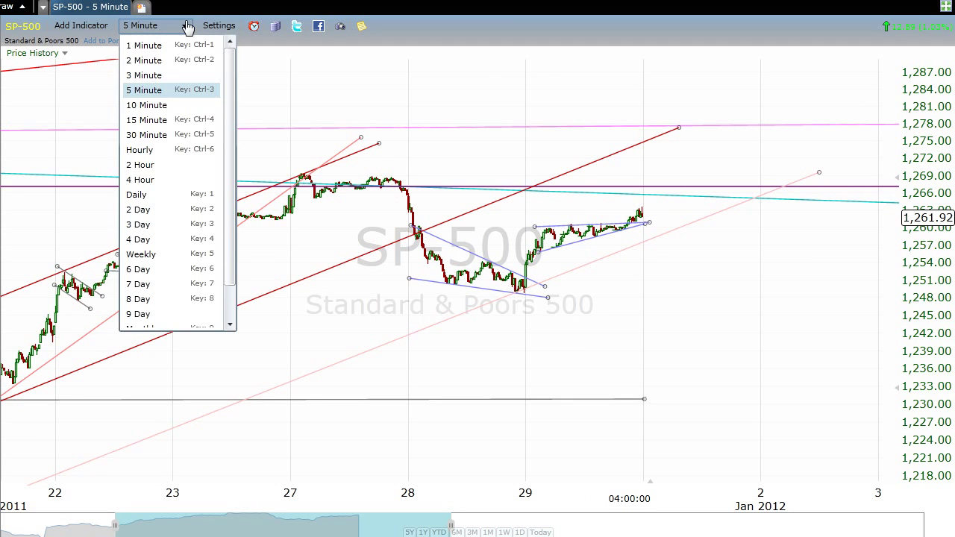
click(157, 121)
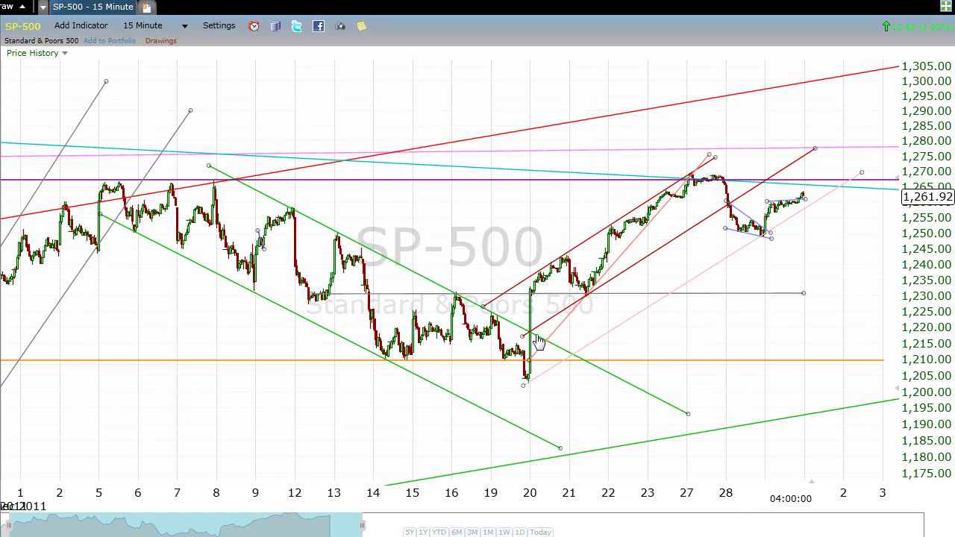
click(153, 29)
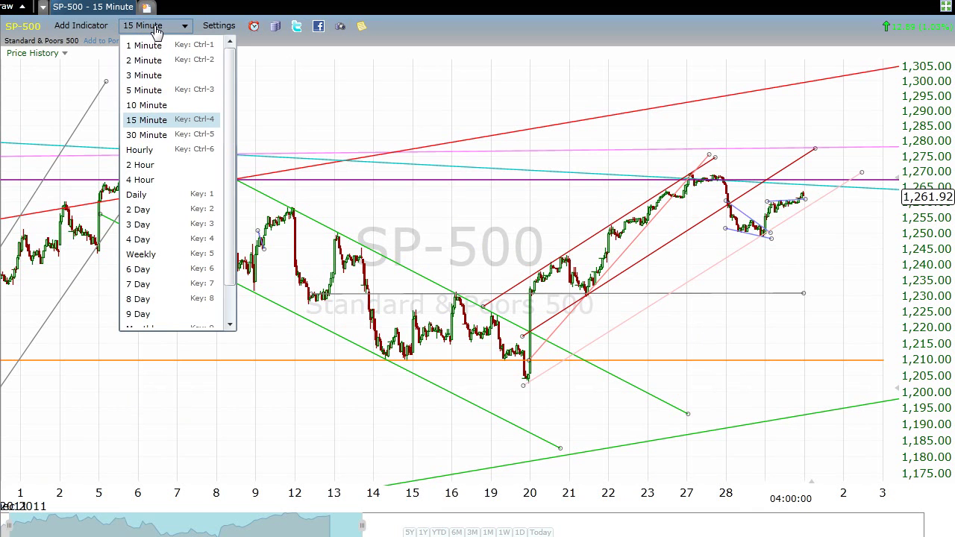
click(160, 136)
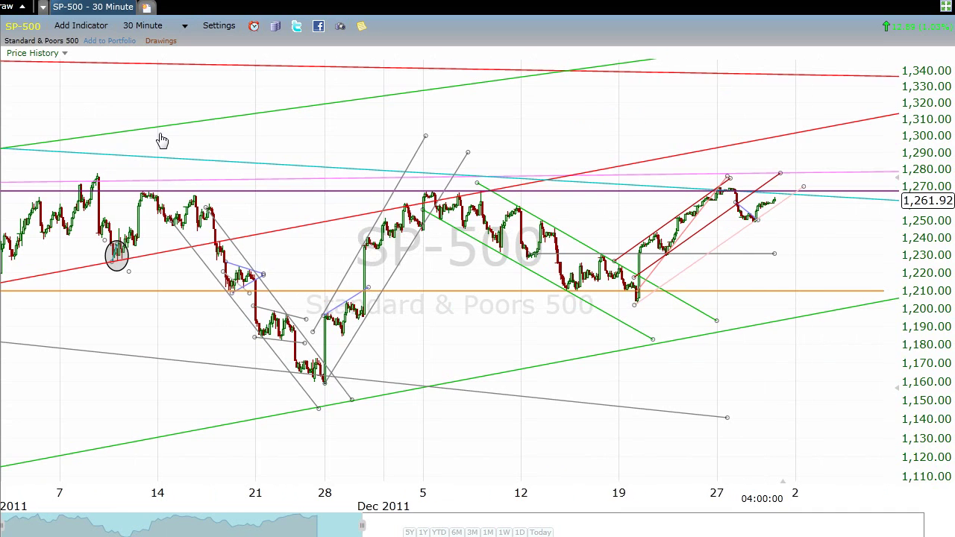